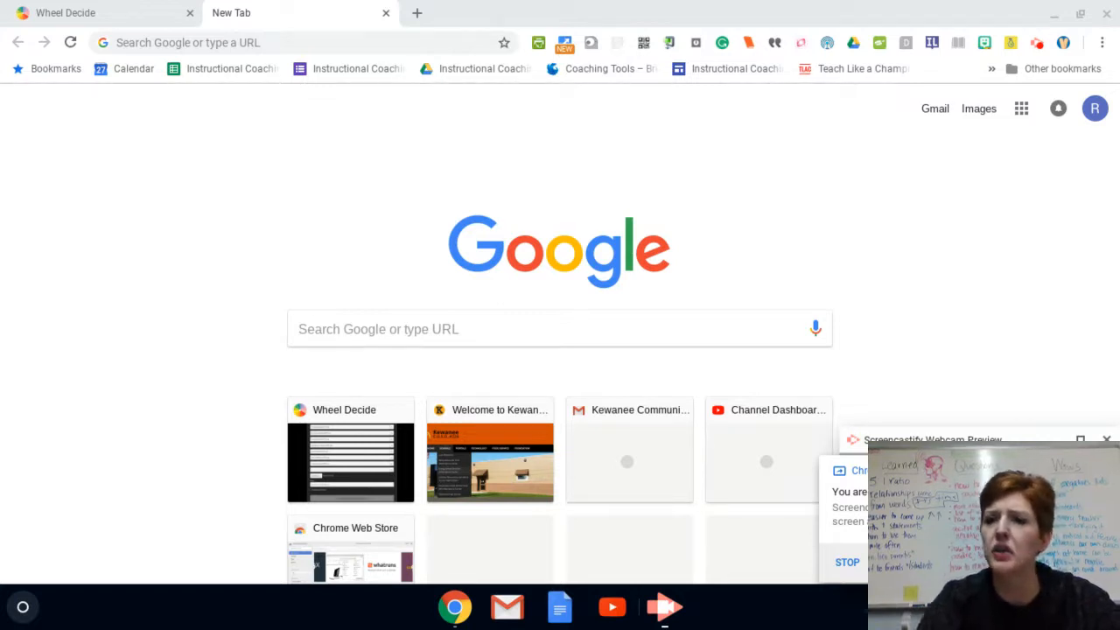
Show the Popsicle Sticks popup listing the 'prize 1' class
click(1063, 44)
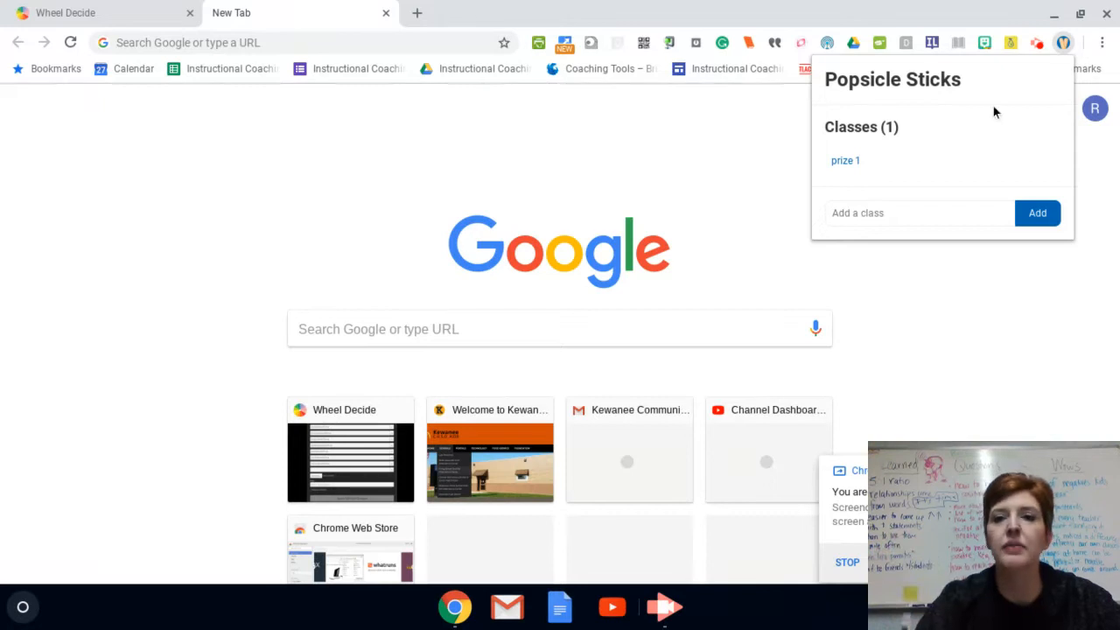
View the 'prize 1' class roster of nine students with its random picker
click(845, 161)
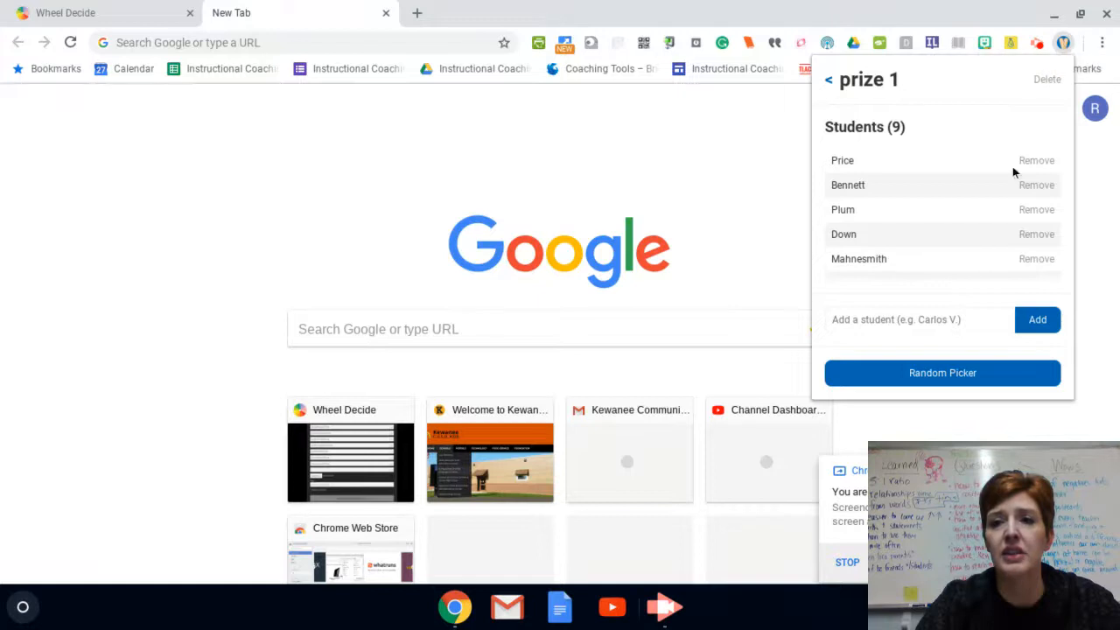
Close and reopen the Popsicle Sticks popup, returning to the 'prize 1' roster
click(1063, 44)
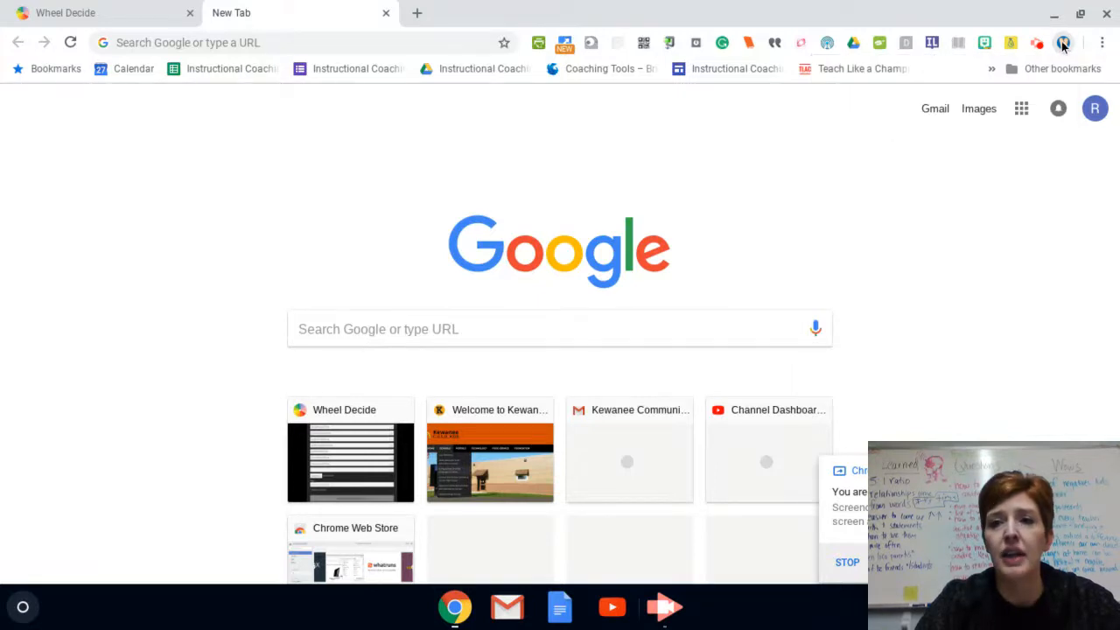
click(1063, 44)
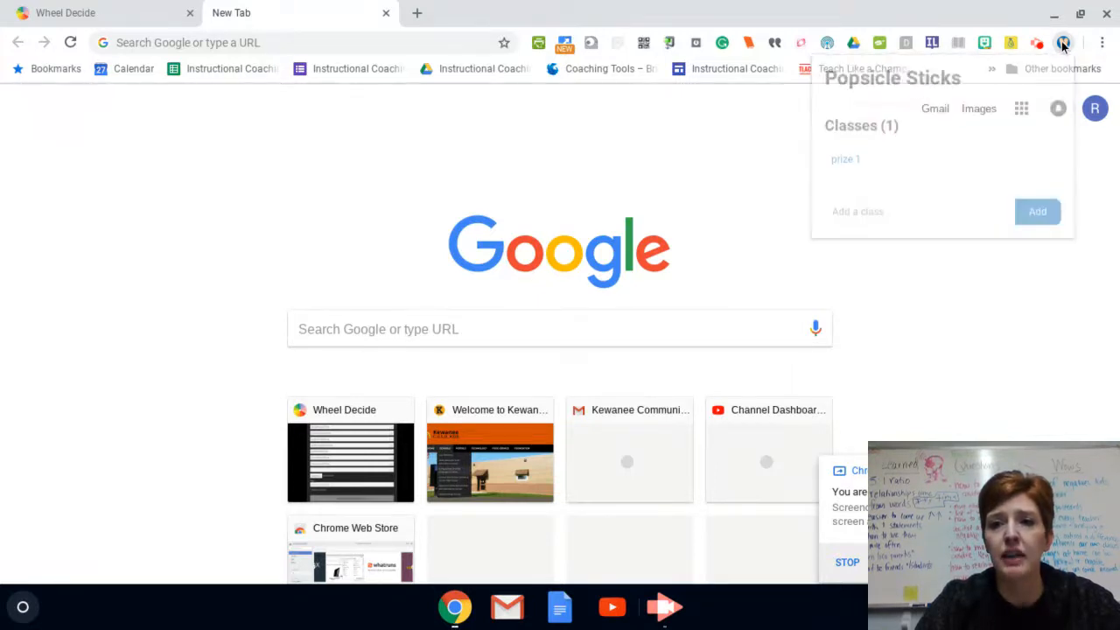
click(818, 188)
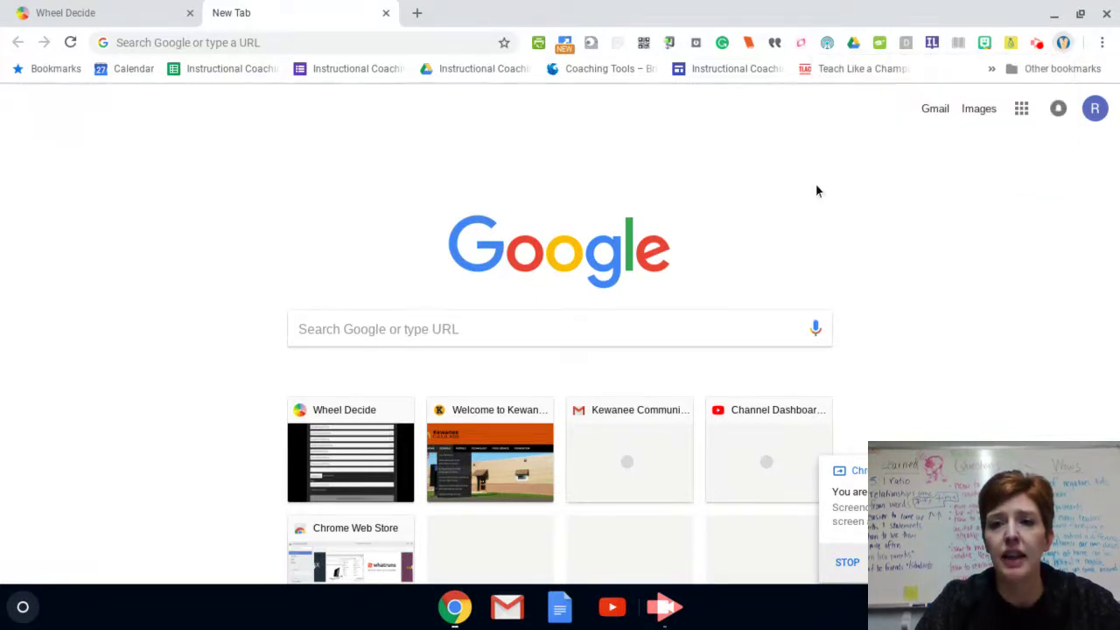
click(1063, 43)
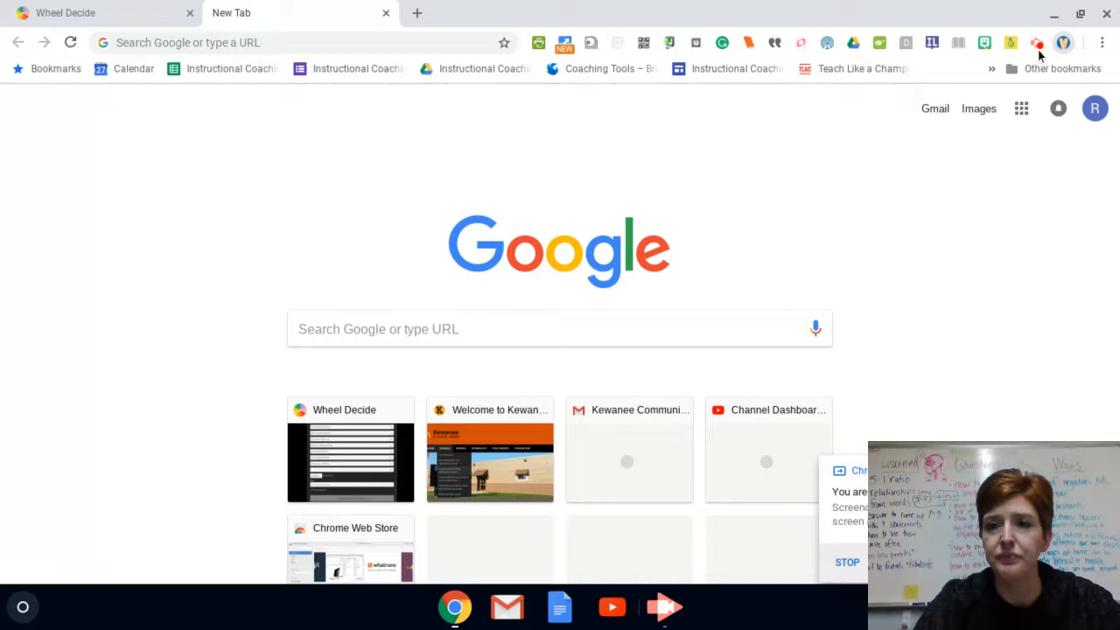
click(1063, 43)
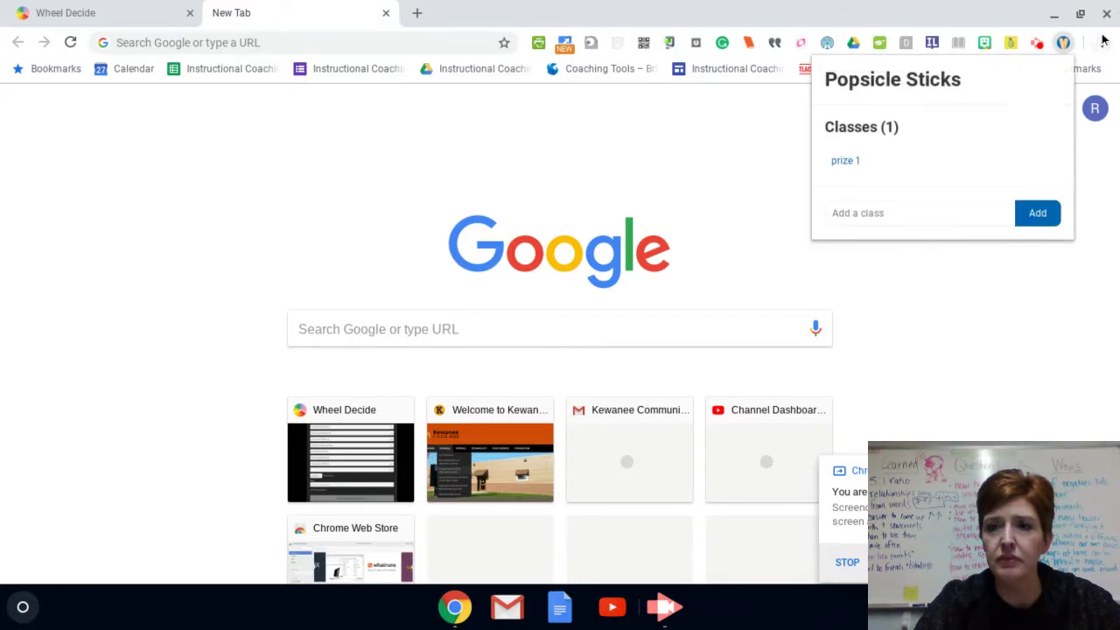
click(845, 162)
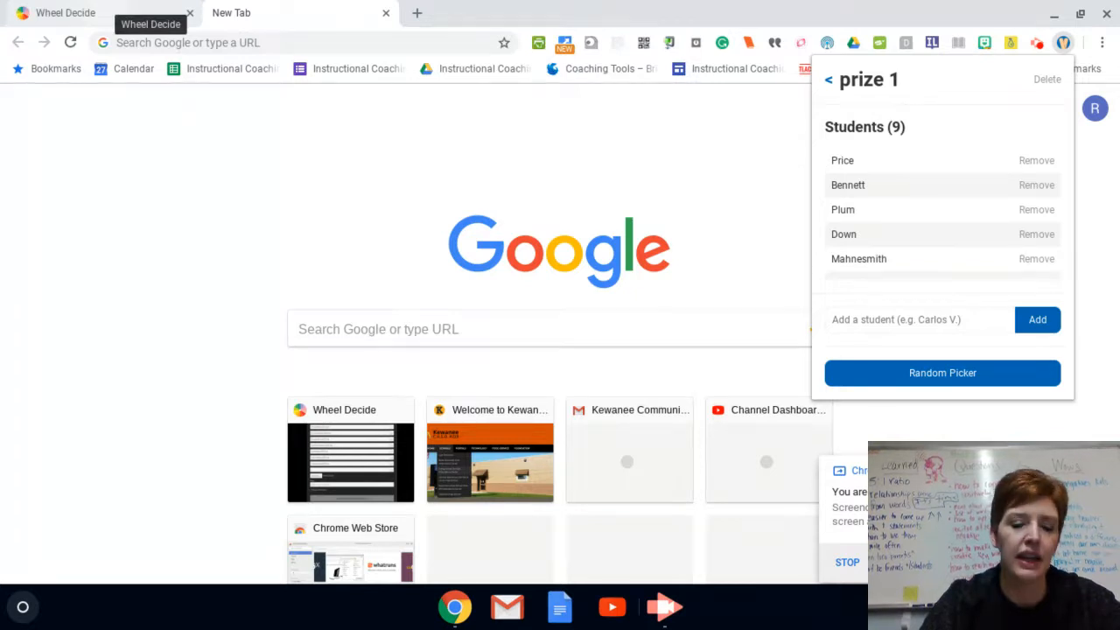
Switch to the Wheel Decide tab showing the spun wheel's winning student
click(66, 12)
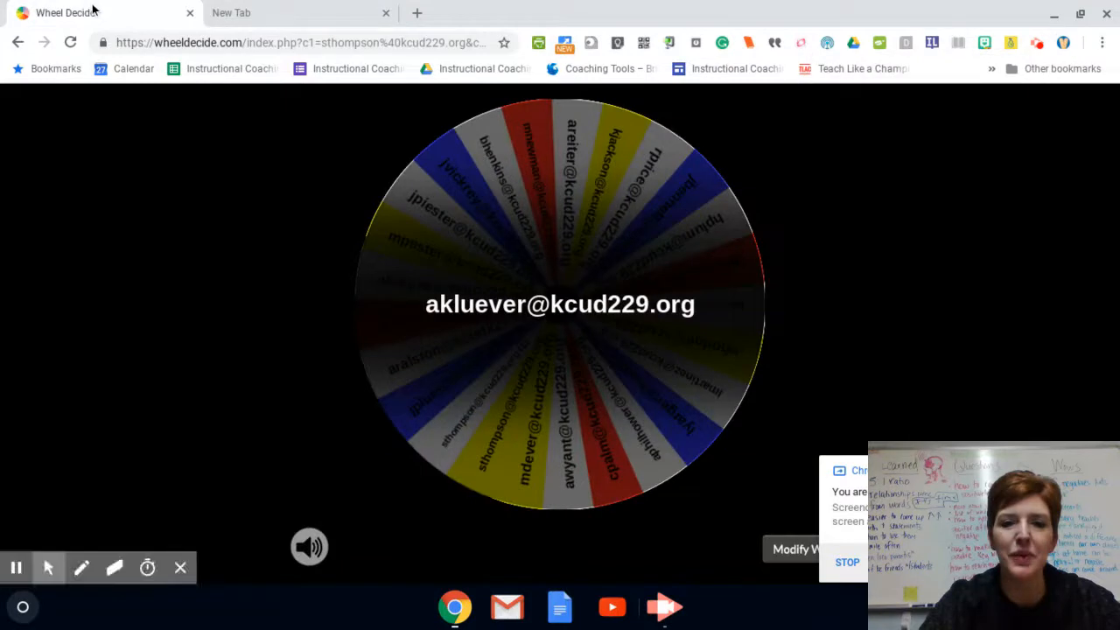